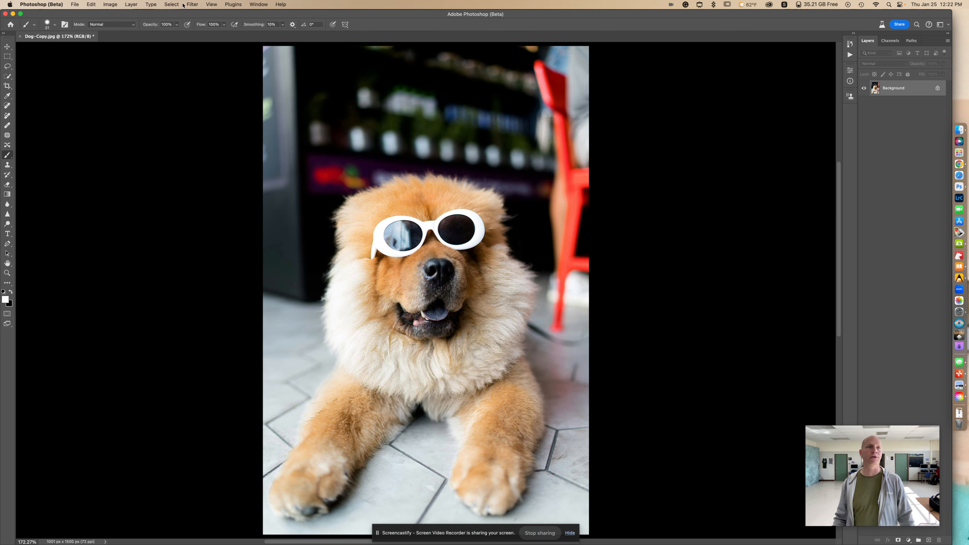
Step: Duplicate the Background layer as "Background copy" in the same document
click(130, 4)
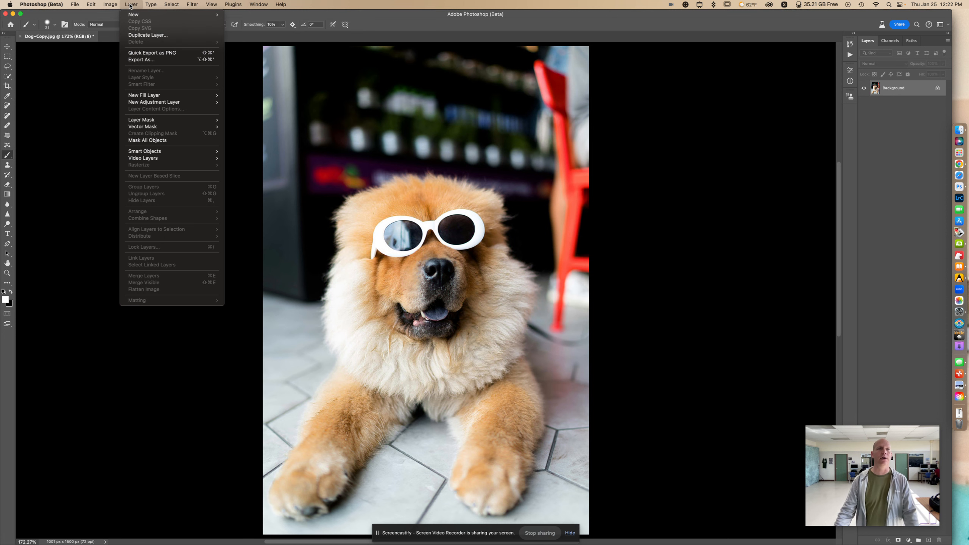
click(193, 36)
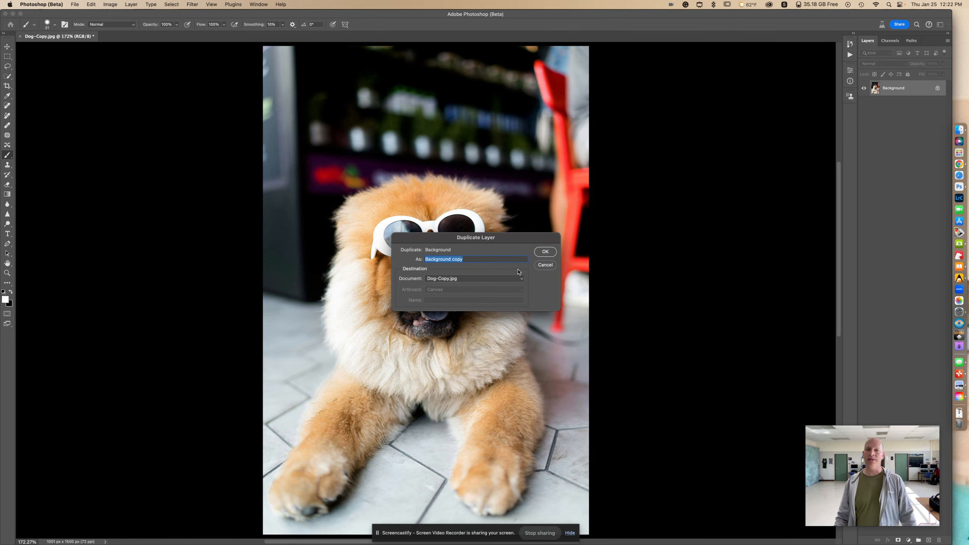
click(545, 252)
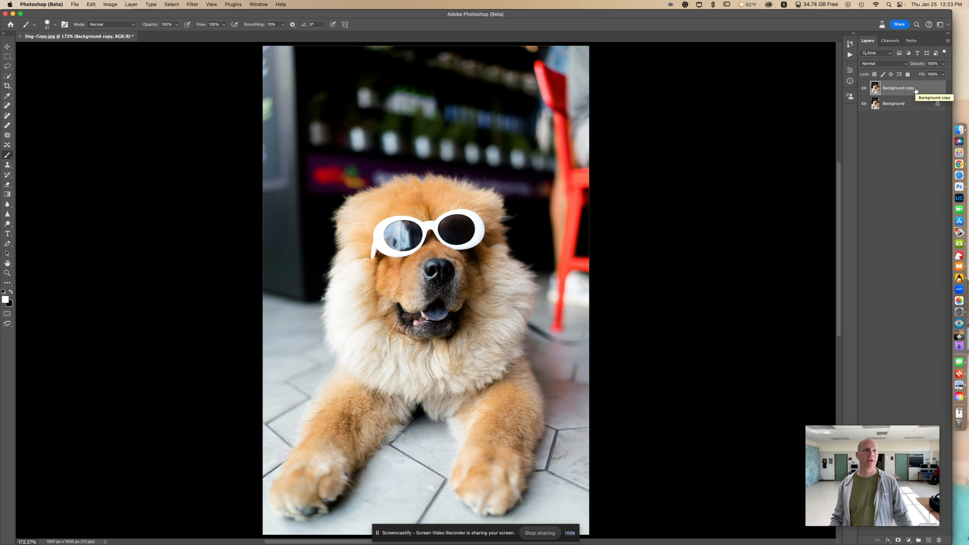
Step: Set the Brush tool's painting mode to Color and check its tip size and hardness settings
click(119, 26)
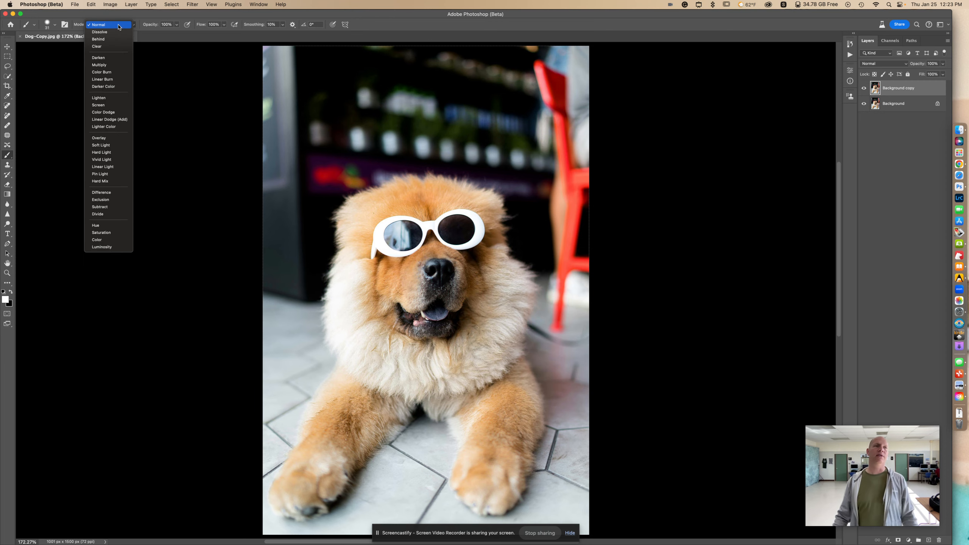
click(105, 242)
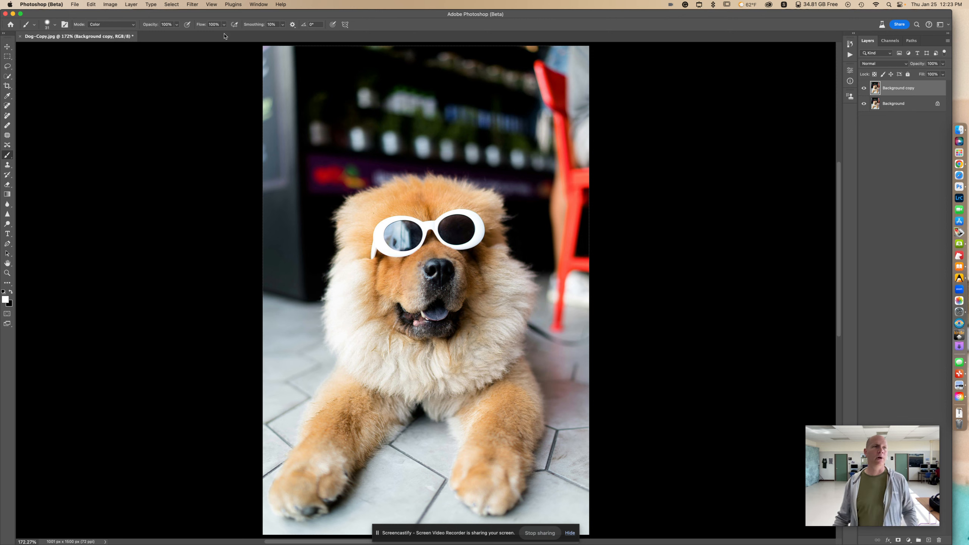
click(7, 45)
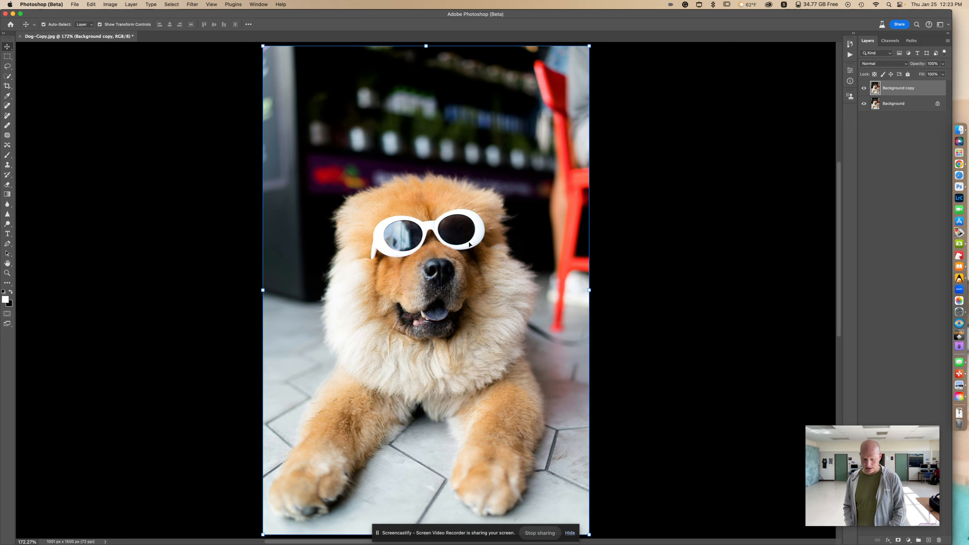
key(super+equal)
key(super+equal)
key(super+equal)
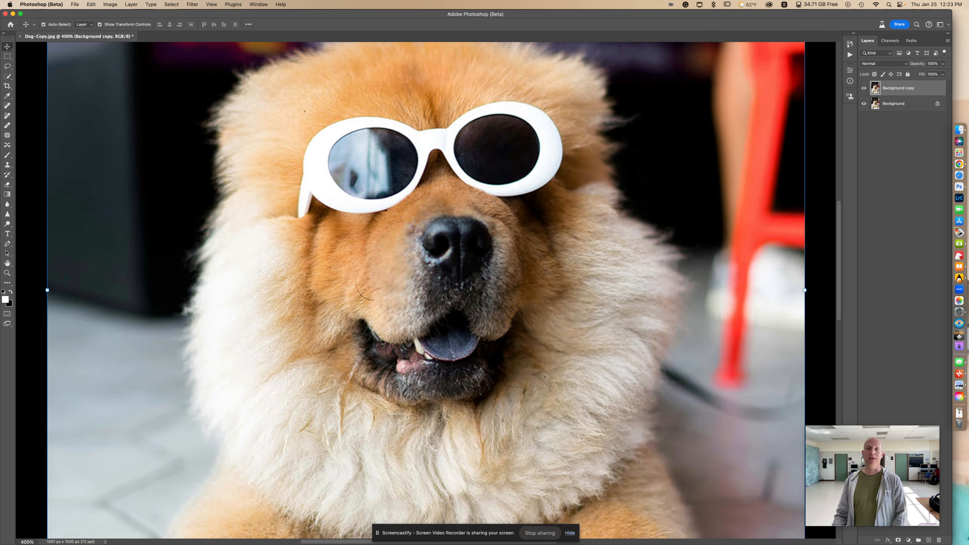
drag(448, 296, 466, 223)
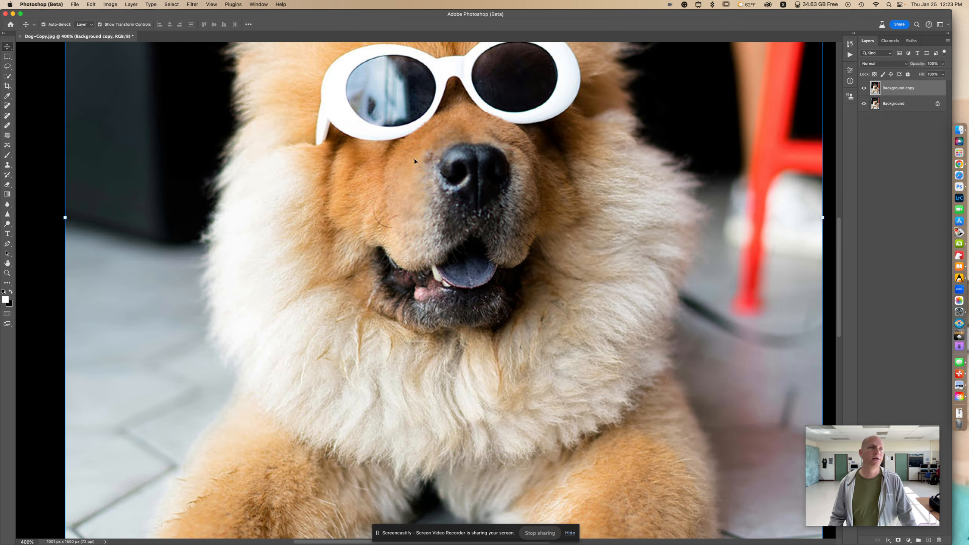
click(10, 155)
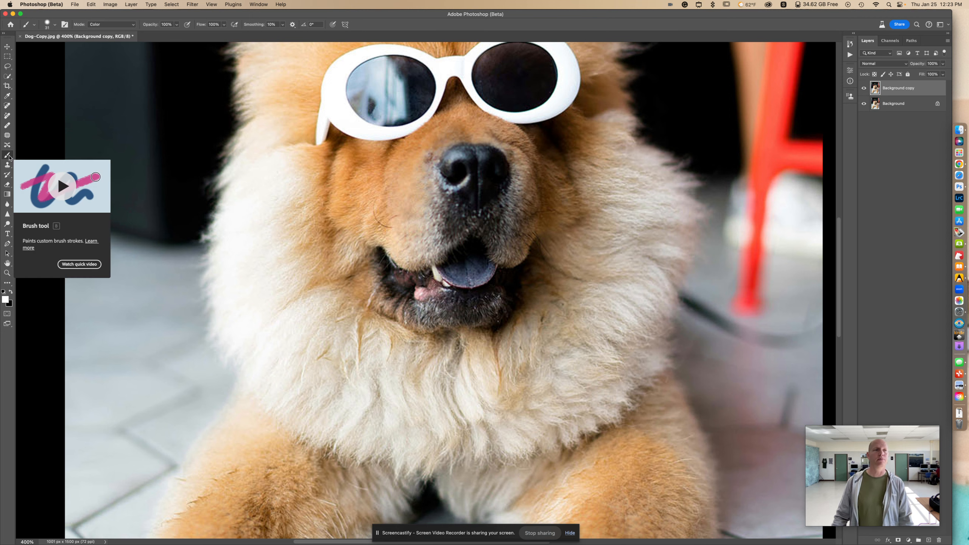
click(56, 26)
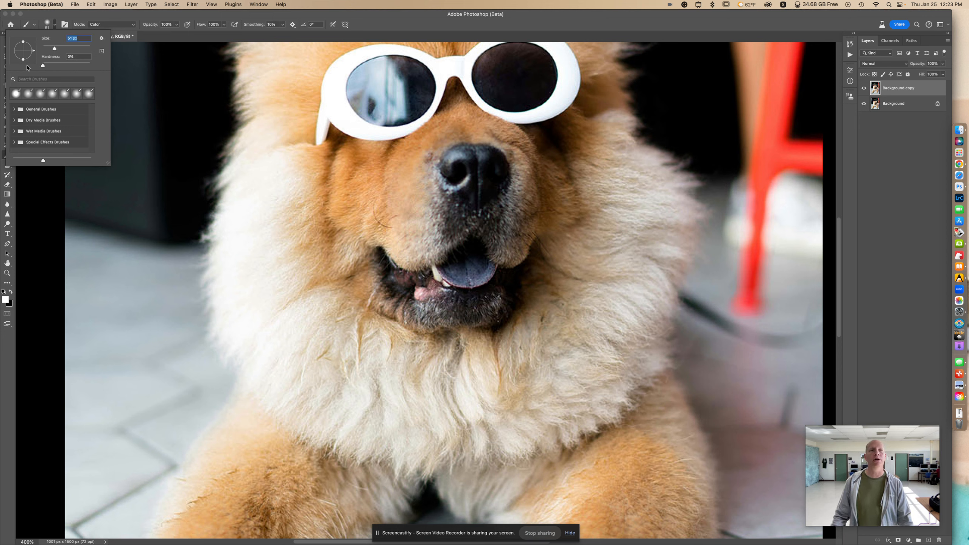
key(Return)
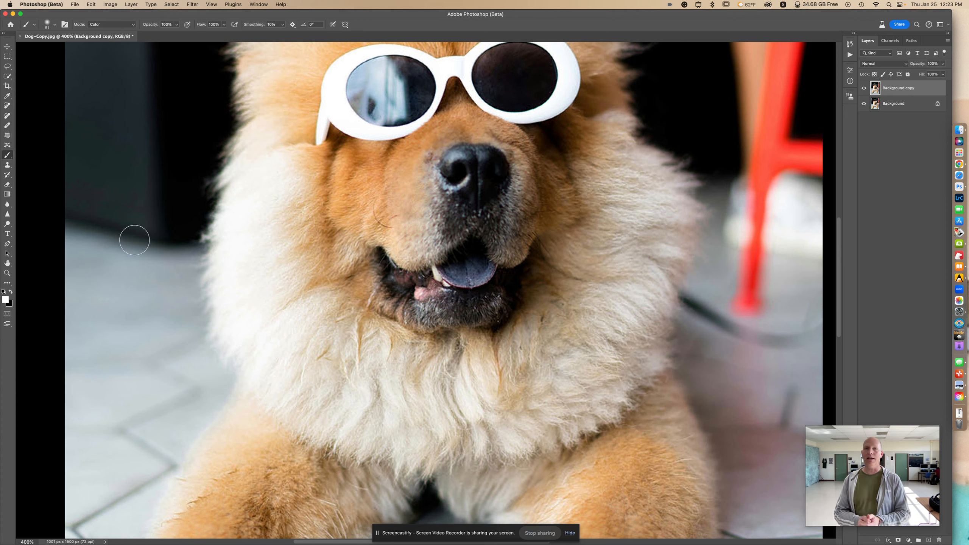
Step: Set the foreground color to dark purple #3d0046 and return to the Brush tool
click(4, 301)
drag(426, 261, 478, 288)
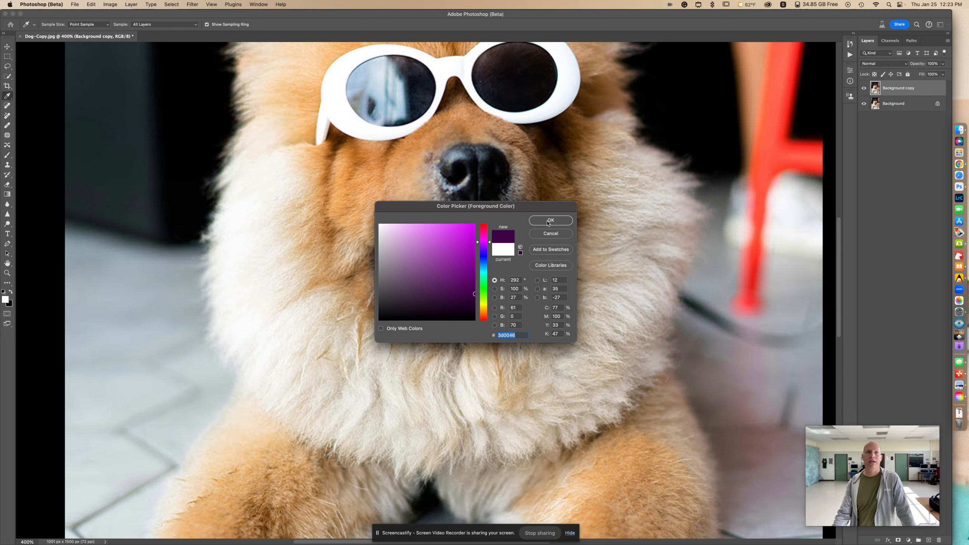
click(548, 223)
key(b)
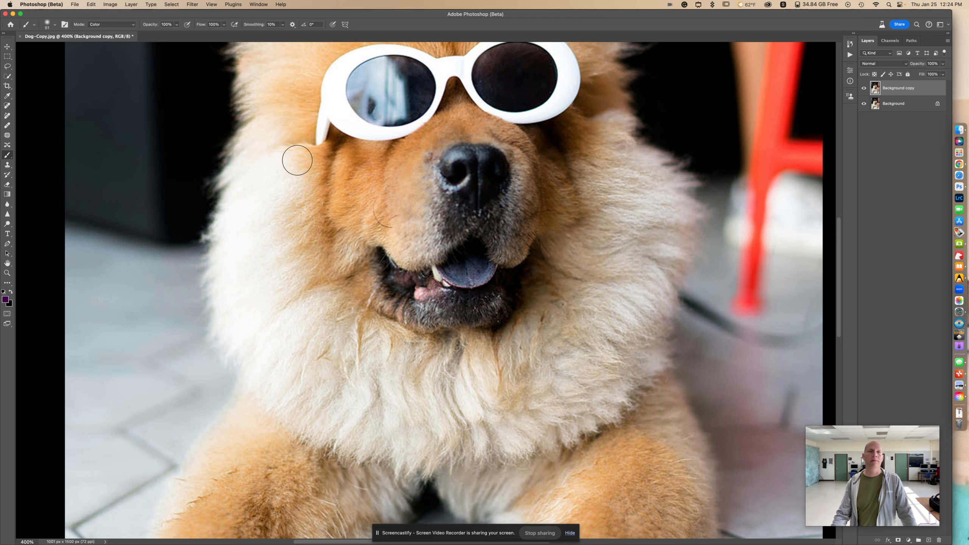
Step: Paint the dog's whole light mane purple on the Background copy layer, from one cheek under the chin to the other
mouse_move(289, 161)
mouse_down()
mouse_move(309, 158)
mouse_move(248, 171)
mouse_move(232, 193)
mouse_move(309, 168)
mouse_move(305, 184)
mouse_move(225, 227)
mouse_move(316, 200)
mouse_move(225, 251)
mouse_move(311, 219)
mouse_move(220, 271)
mouse_move(322, 244)
mouse_move(228, 293)
mouse_move(336, 254)
mouse_move(223, 320)
mouse_move(350, 274)
mouse_up()
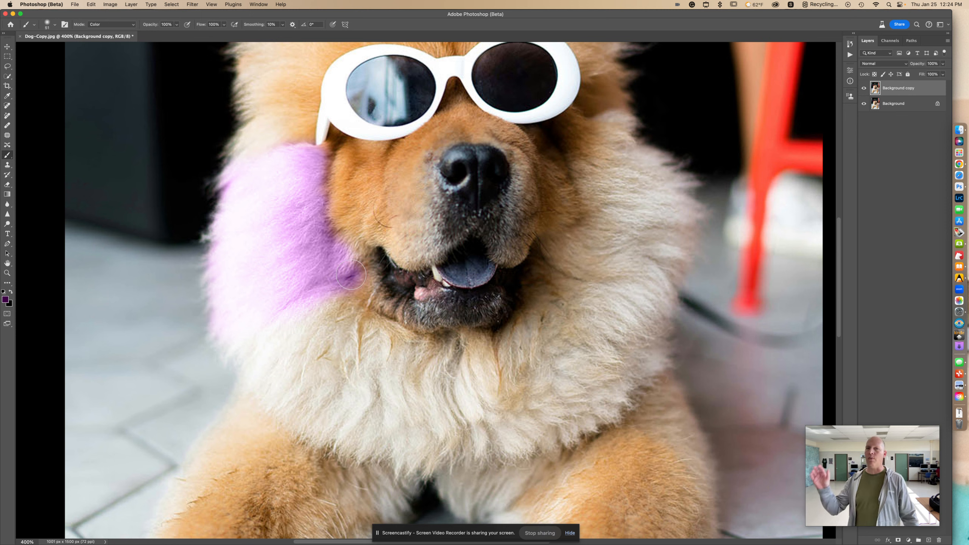
mouse_move(356, 281)
mouse_down()
mouse_move(295, 303)
mouse_move(234, 347)
mouse_move(354, 298)
mouse_move(294, 333)
mouse_move(253, 374)
mouse_move(354, 315)
mouse_move(274, 397)
mouse_move(366, 325)
mouse_move(293, 410)
mouse_move(381, 332)
mouse_move(308, 424)
mouse_move(366, 378)
mouse_move(395, 338)
mouse_move(335, 435)
mouse_move(412, 345)
mouse_move(359, 442)
mouse_move(424, 352)
mouse_move(390, 449)
mouse_move(438, 347)
mouse_move(407, 464)
mouse_move(462, 341)
mouse_move(438, 455)
mouse_move(469, 359)
mouse_move(481, 441)
mouse_move(462, 440)
mouse_move(487, 360)
mouse_move(506, 446)
mouse_move(488, 374)
mouse_up()
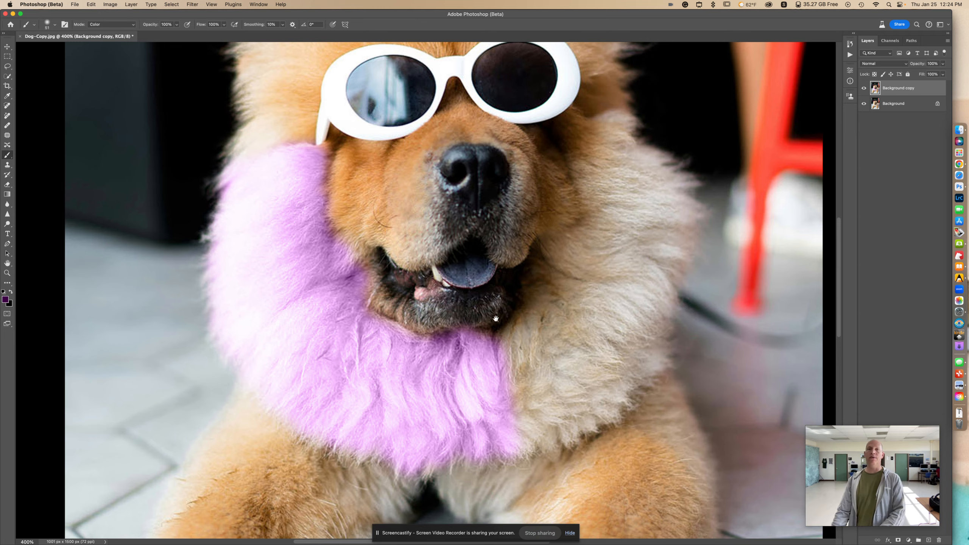
drag(624, 218, 403, 227)
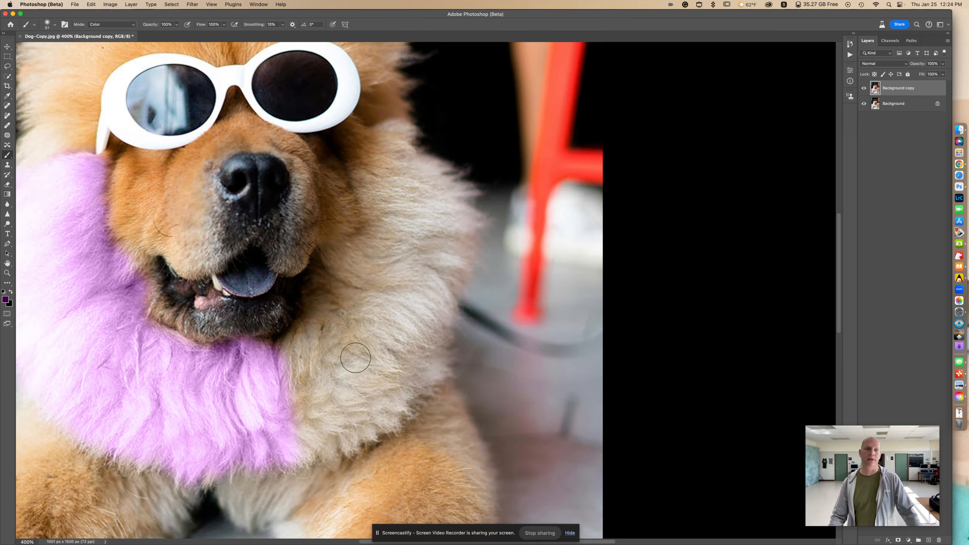
mouse_move(314, 446)
mouse_down()
mouse_move(291, 350)
mouse_move(342, 444)
mouse_move(308, 338)
mouse_move(368, 429)
mouse_move(325, 321)
mouse_move(363, 386)
mouse_move(398, 408)
mouse_move(390, 380)
mouse_move(327, 306)
mouse_move(374, 333)
mouse_move(418, 377)
mouse_move(433, 370)
mouse_move(371, 307)
mouse_move(329, 285)
mouse_move(437, 333)
mouse_move(340, 265)
mouse_move(442, 303)
mouse_move(441, 312)
mouse_move(448, 300)
mouse_move(448, 275)
mouse_move(345, 244)
mouse_move(460, 258)
mouse_move(362, 225)
mouse_move(466, 225)
mouse_move(362, 204)
mouse_move(462, 193)
mouse_move(367, 187)
mouse_move(428, 173)
mouse_move(385, 157)
mouse_move(374, 138)
mouse_move(378, 157)
mouse_move(344, 204)
mouse_up()
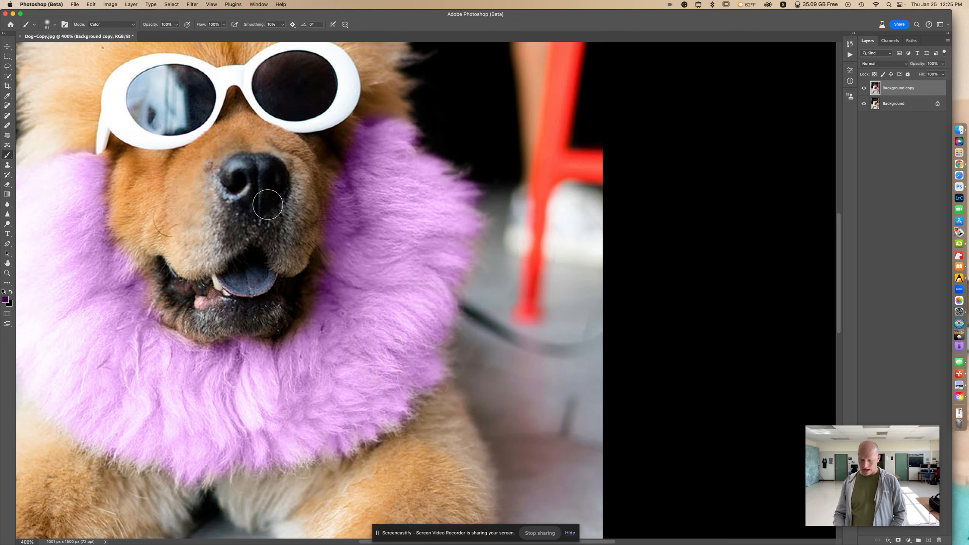
key(super+0)
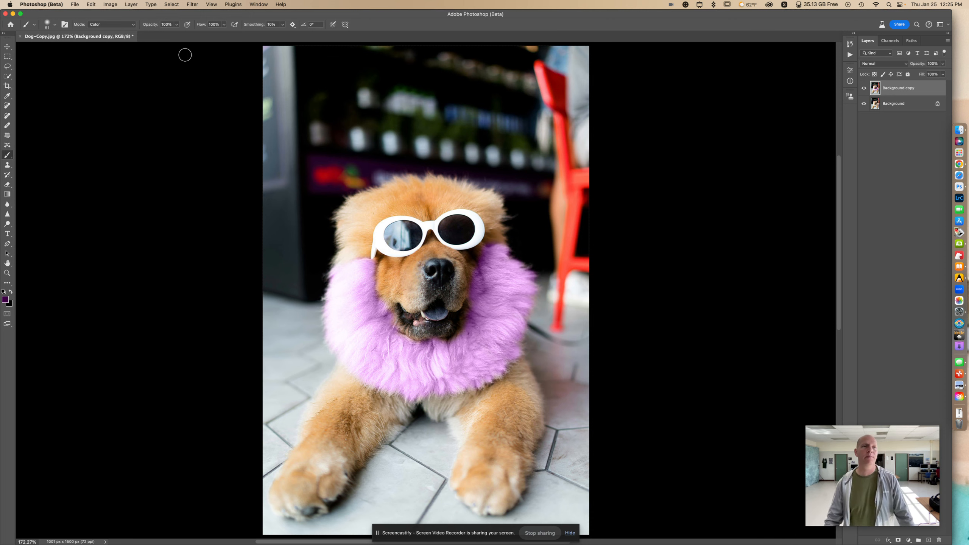
Step: Lower the brush opacity to 21% and lightly tint the fur on the dog's muzzle and cheeks purple
click(177, 25)
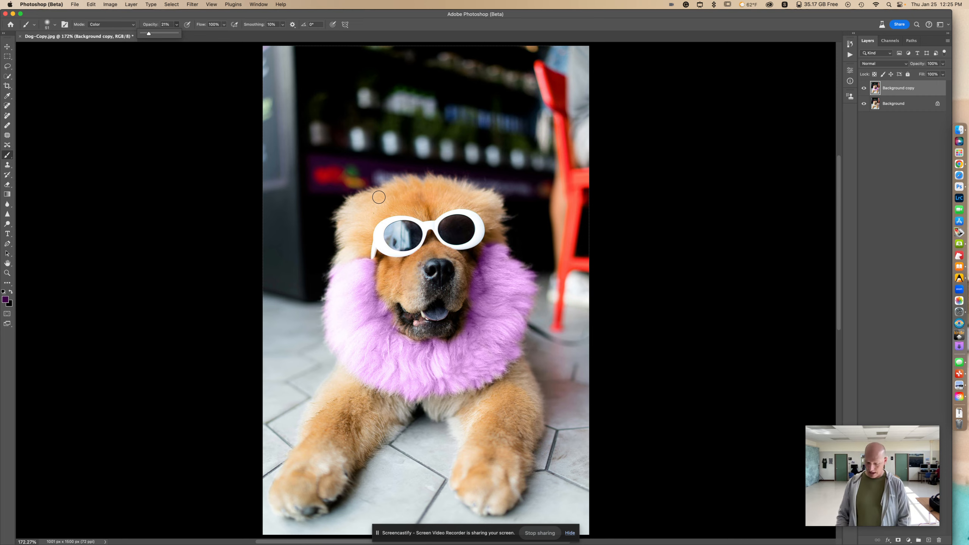
key(super+equal)
key(super+equal)
key(super+equal)
key(super+equal)
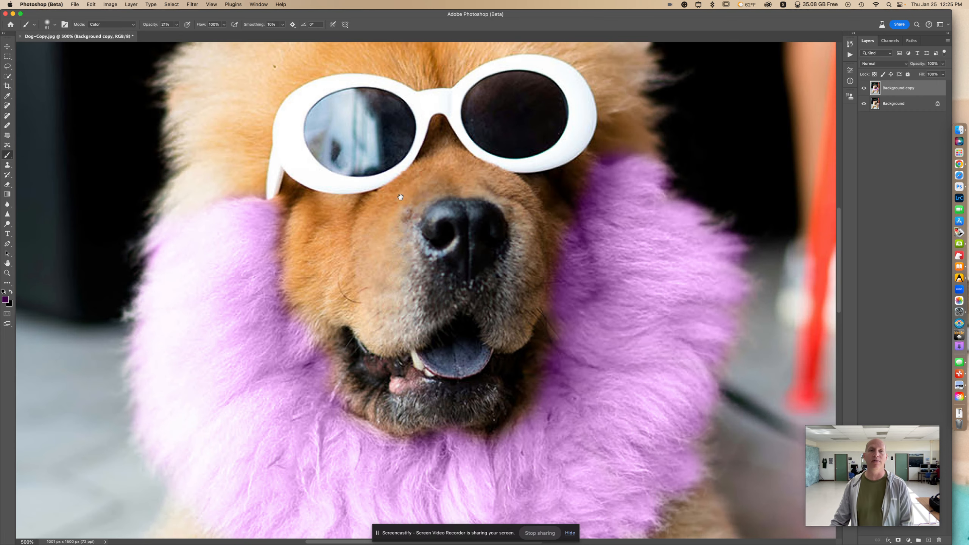
scroll(379, 196, up, 3)
mouse_move(368, 271)
mouse_down()
mouse_move(345, 270)
mouse_move(324, 295)
mouse_move(333, 324)
mouse_move(360, 314)
mouse_move(323, 339)
mouse_move(315, 303)
mouse_move(388, 273)
mouse_move(388, 304)
mouse_move(364, 344)
mouse_move(359, 326)
mouse_move(406, 255)
mouse_up()
drag(466, 216, 484, 226)
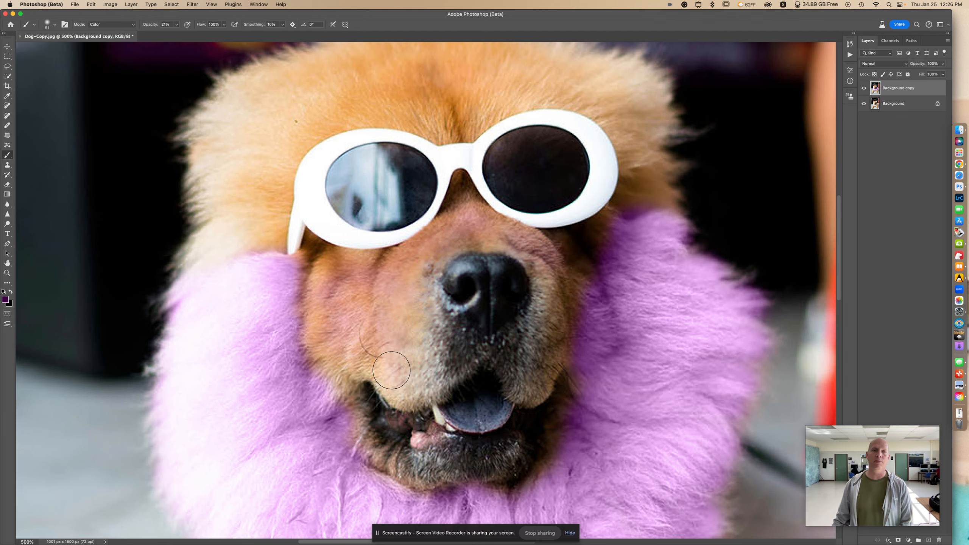
Step: Lightly tint the fur on the dog's forehead and the sides of its head around the sunglasses purple
drag(366, 244, 471, 416)
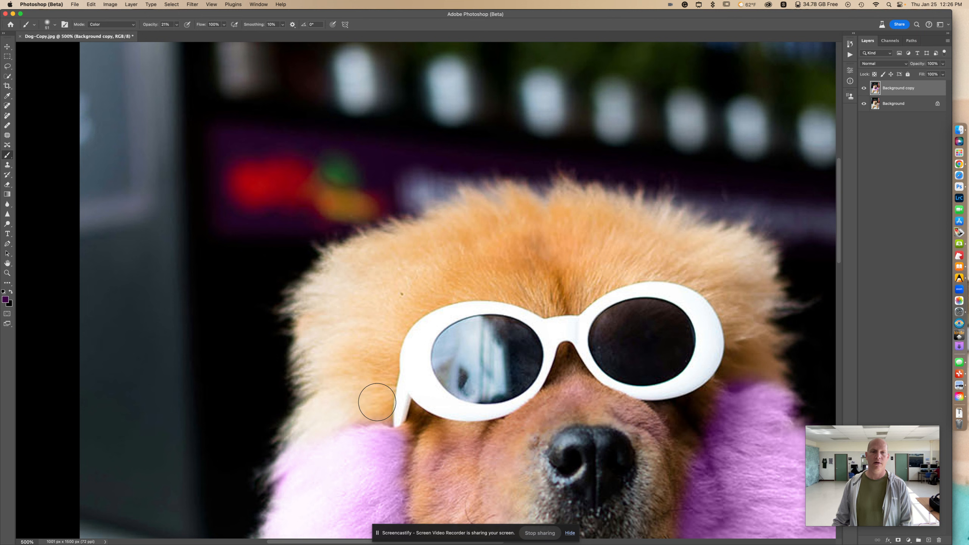
mouse_move(367, 373)
mouse_down()
mouse_move(342, 354)
mouse_move(377, 342)
mouse_move(311, 321)
mouse_move(375, 311)
mouse_move(334, 295)
mouse_move(356, 280)
mouse_move(396, 311)
mouse_move(376, 272)
mouse_move(402, 277)
mouse_move(360, 233)
mouse_move(380, 269)
mouse_move(378, 238)
mouse_move(425, 295)
mouse_move(411, 306)
mouse_move(405, 287)
mouse_move(434, 276)
mouse_move(417, 236)
mouse_move(457, 268)
mouse_move(456, 229)
mouse_move(458, 250)
mouse_move(447, 229)
mouse_move(419, 247)
mouse_move(464, 255)
mouse_move(471, 230)
mouse_move(475, 283)
mouse_move(486, 251)
mouse_move(500, 252)
mouse_move(506, 211)
mouse_move(520, 281)
mouse_move(537, 238)
mouse_move(550, 269)
mouse_up()
mouse_move(579, 238)
mouse_down()
mouse_move(603, 227)
mouse_move(705, 244)
mouse_move(723, 254)
mouse_move(737, 295)
mouse_move(660, 260)
mouse_move(576, 271)
mouse_move(604, 268)
mouse_move(552, 287)
mouse_move(559, 275)
mouse_up()
Step: Brush a faint purple tint over the front leg and paw on the right side of the photo
scroll(572, 248, down, 10)
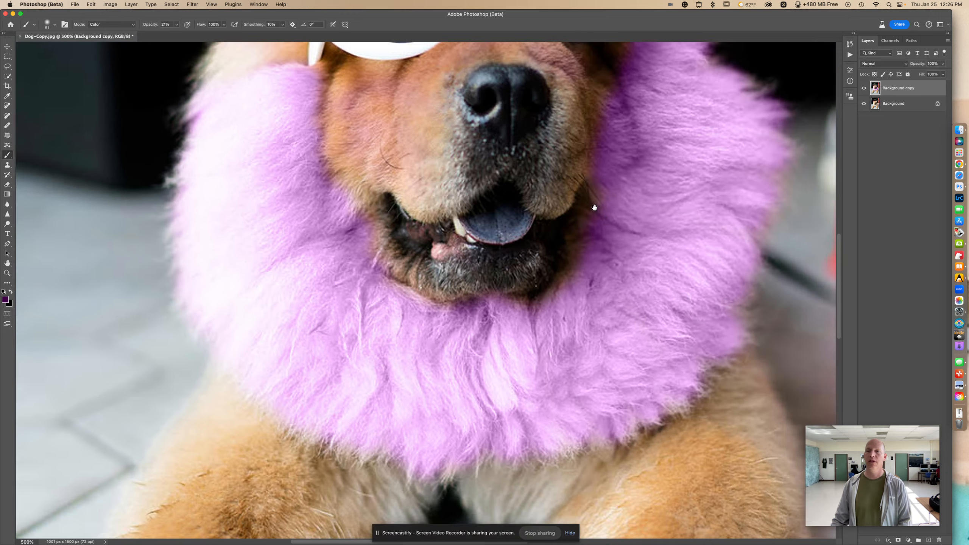
scroll(594, 208, down, 8)
mouse_move(551, 151)
mouse_down()
mouse_move(432, 230)
mouse_move(413, 197)
mouse_move(356, 219)
mouse_move(413, 239)
mouse_move(404, 253)
mouse_move(464, 258)
mouse_move(445, 282)
mouse_move(509, 205)
mouse_move(499, 205)
mouse_move(558, 178)
mouse_move(546, 187)
mouse_move(586, 202)
mouse_move(624, 177)
mouse_move(596, 230)
mouse_move(642, 237)
mouse_move(548, 243)
mouse_move(562, 196)
mouse_move(507, 231)
mouse_move(616, 152)
mouse_move(538, 227)
mouse_move(521, 264)
mouse_move(500, 279)
mouse_move(499, 309)
mouse_up()
mouse_move(540, 274)
mouse_down()
mouse_move(585, 263)
mouse_move(624, 250)
mouse_up()
mouse_move(582, 386)
mouse_down()
mouse_move(537, 351)
mouse_move(506, 347)
mouse_move(450, 405)
mouse_move(510, 392)
mouse_move(527, 348)
mouse_move(484, 448)
mouse_move(440, 438)
mouse_up()
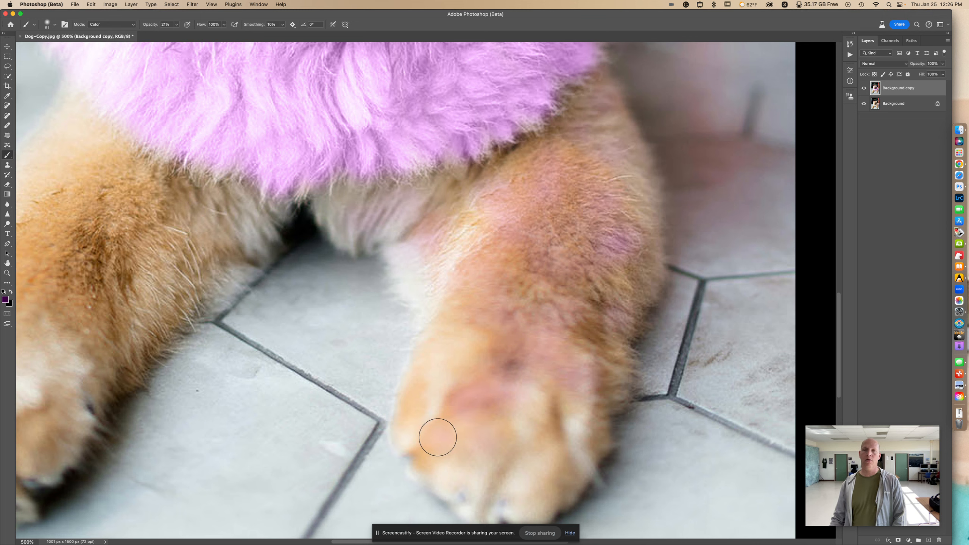
Step: Brush a faint purple tint over the front leg and paw on the left side of the photo
scroll(472, 340, left, 10)
drag(413, 108, 428, 155)
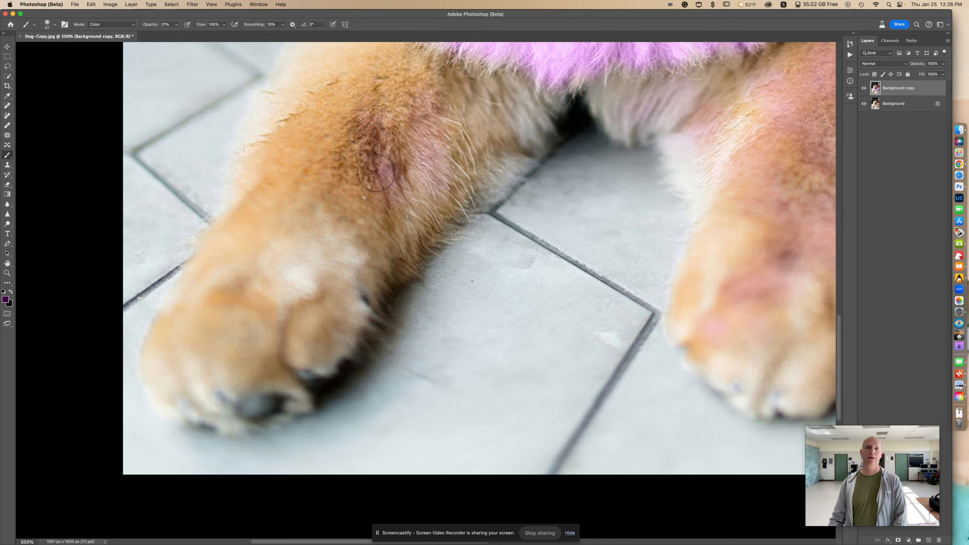
mouse_move(302, 195)
mouse_down()
mouse_move(249, 238)
mouse_move(283, 242)
mouse_move(346, 226)
mouse_move(298, 274)
mouse_move(369, 269)
mouse_move(269, 288)
mouse_move(281, 258)
mouse_move(337, 231)
mouse_move(346, 364)
mouse_up()
mouse_move(495, 180)
mouse_down()
mouse_move(465, 149)
mouse_move(419, 150)
mouse_up()
mouse_move(406, 220)
mouse_down()
mouse_move(414, 198)
mouse_move(353, 242)
mouse_move(374, 238)
mouse_move(375, 274)
mouse_move(458, 168)
mouse_up()
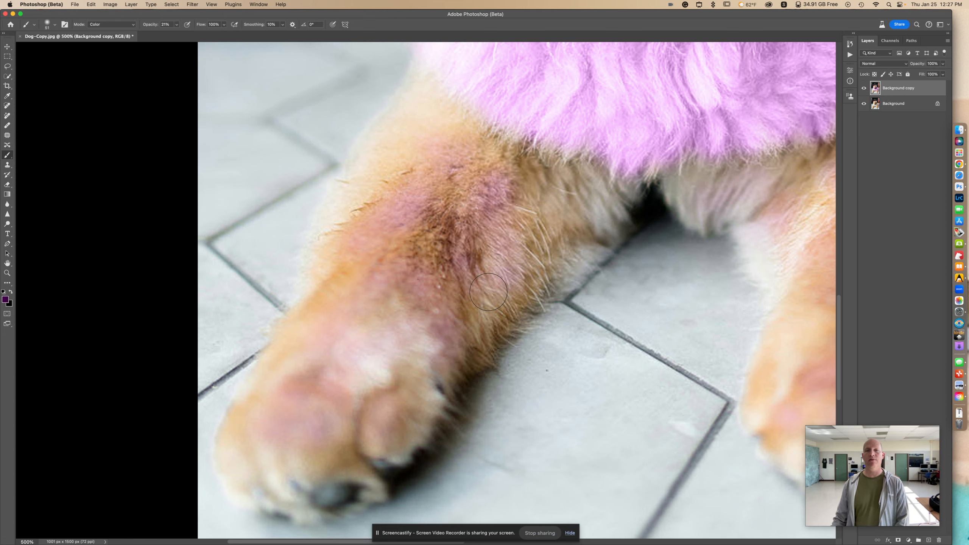
Step: Tint the chest fur below the purple mane and the adjoining inner leg fur with faint purple strokes
mouse_move(728, 181)
mouse_down()
mouse_move(636, 197)
mouse_move(575, 178)
mouse_up()
mouse_move(762, 229)
mouse_down()
mouse_move(766, 236)
mouse_move(771, 224)
mouse_up()
key(super+0)
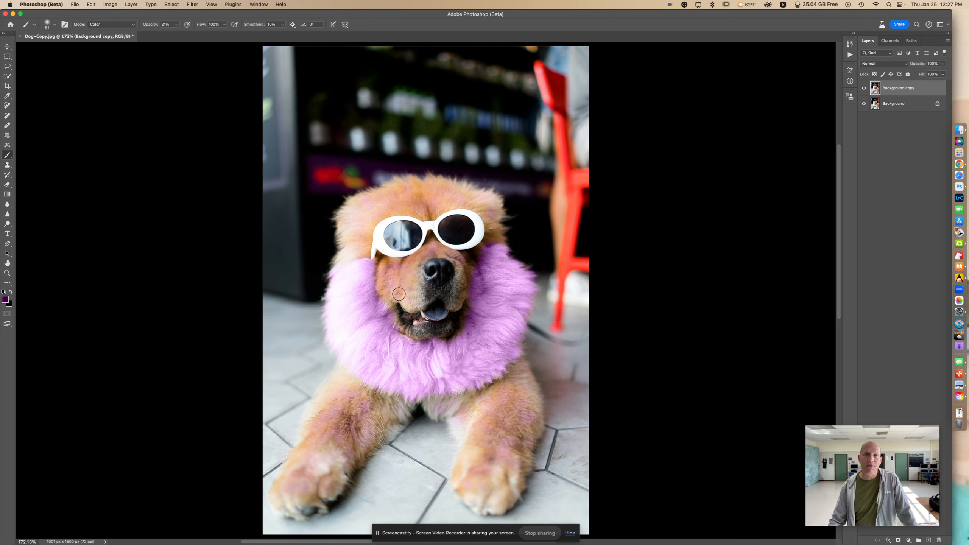
Step: Save a JPEG copy as "Dog-Copy copy.jpg" in Downloads with High quality and the Progressive format option
click(78, 5)
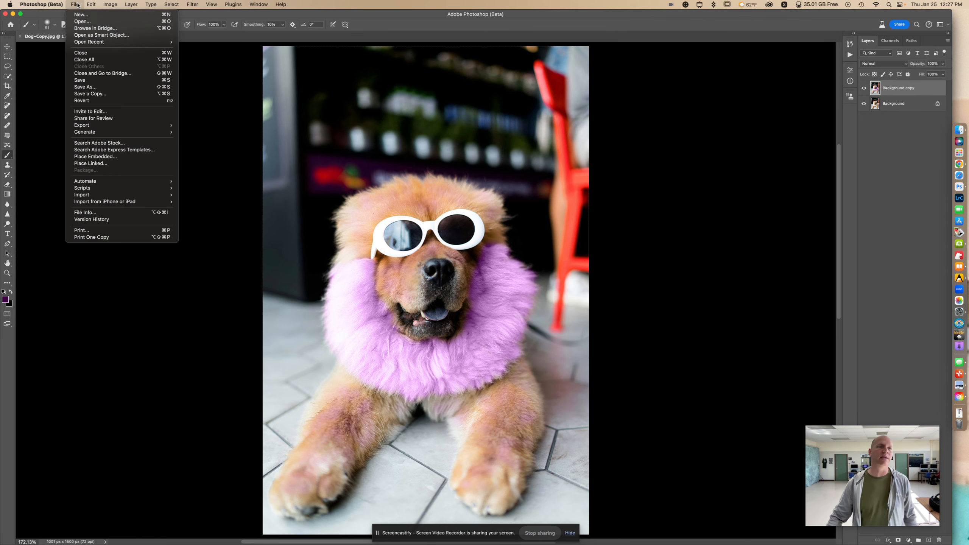
click(99, 94)
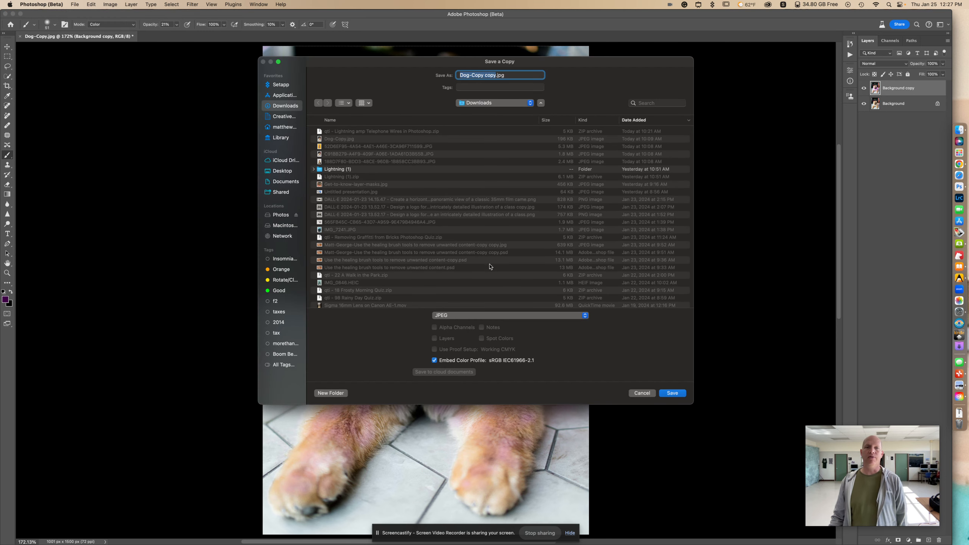
click(672, 394)
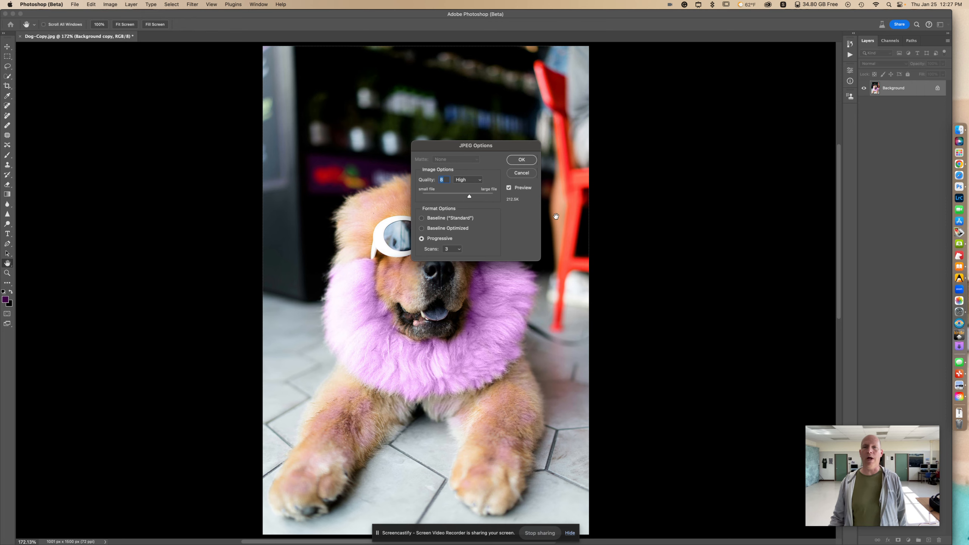
click(521, 161)
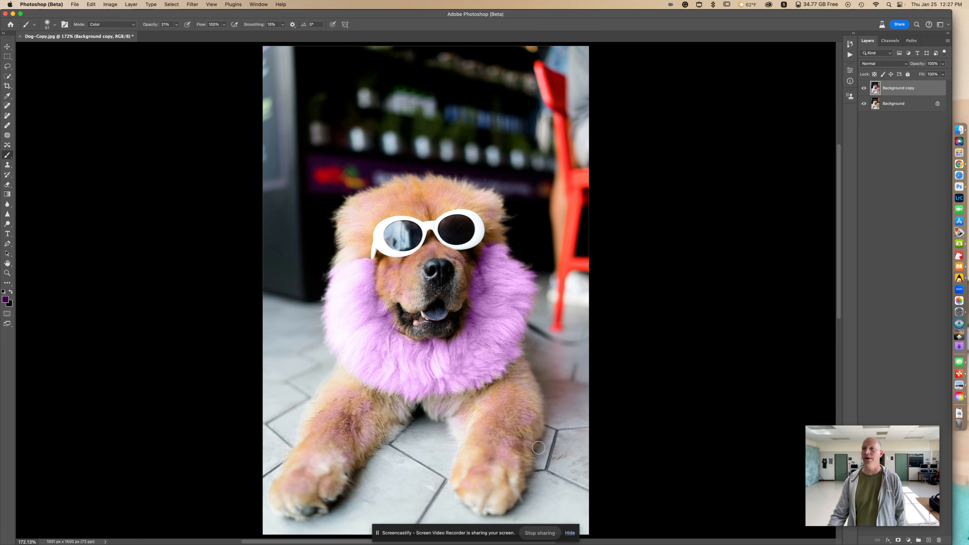